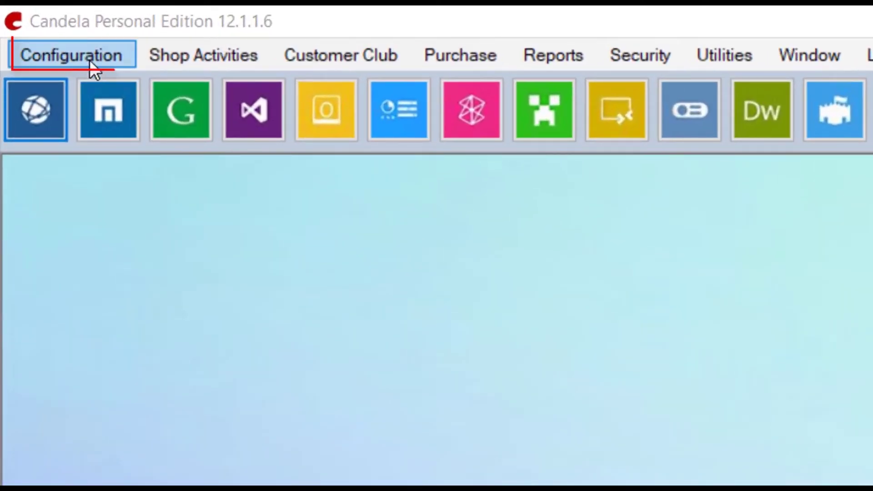
- Set the Salesperson Commission to 3.0000 % for the employee in the store definition
left_click(91, 64)
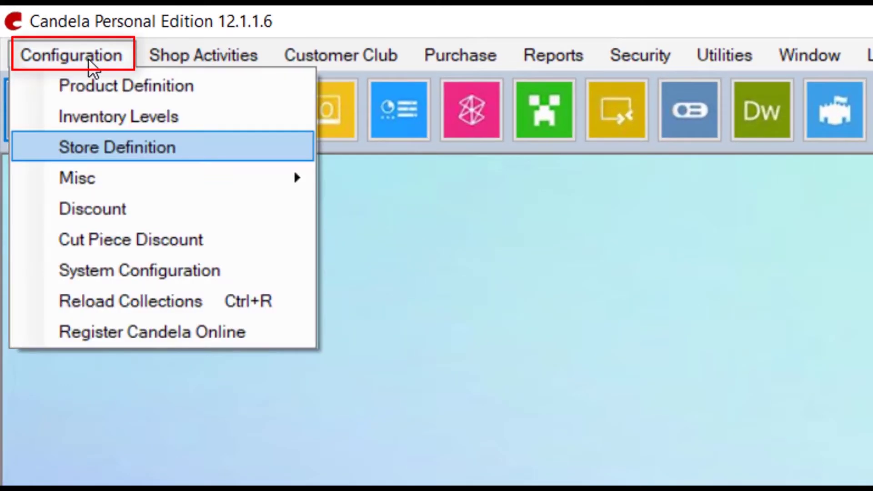
left_click(106, 146)
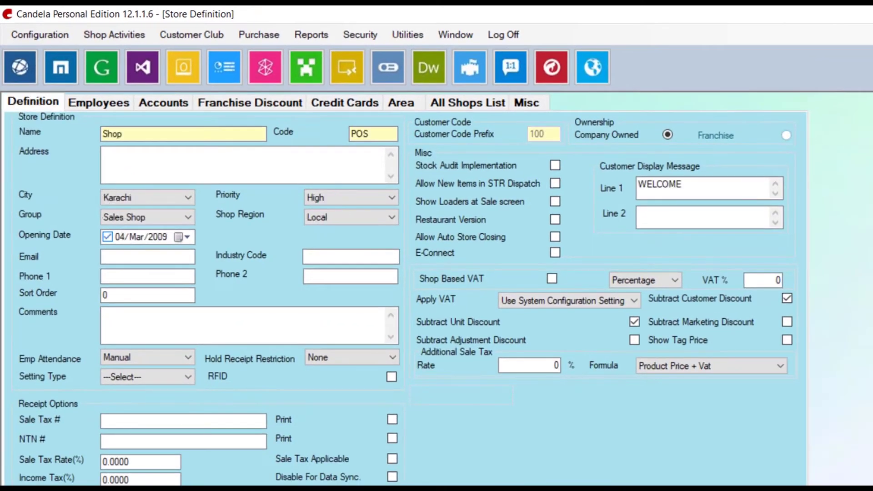
left_click(127, 102)
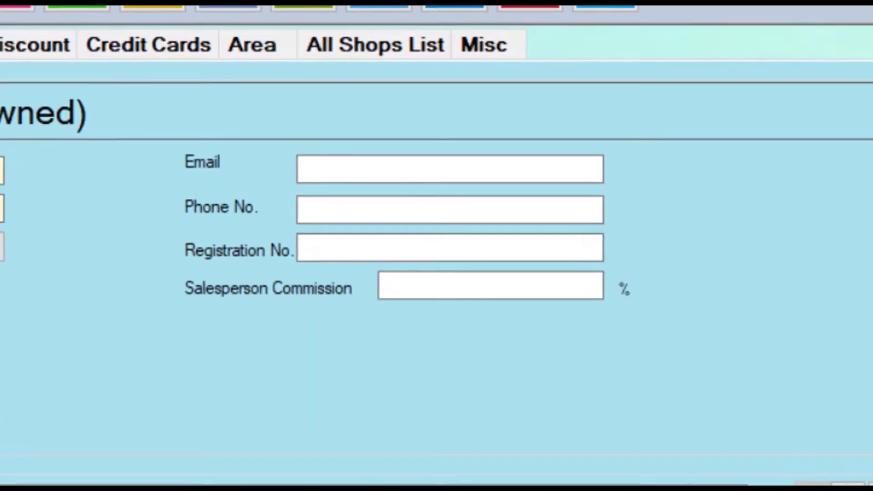
type("3.0000")
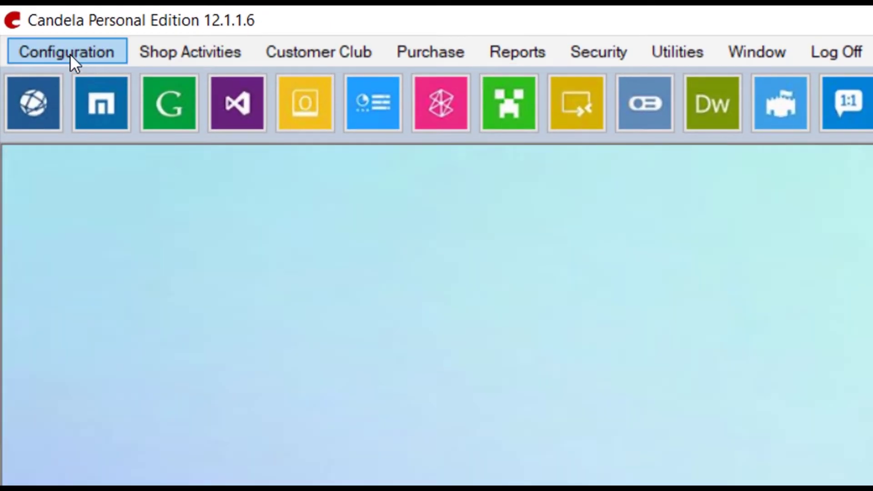
- Enable Restrict 'Salesperson' Selection and Enable 'Item Wise Salesperson' in the system's sale configuration and save the update
left_click(70, 53)
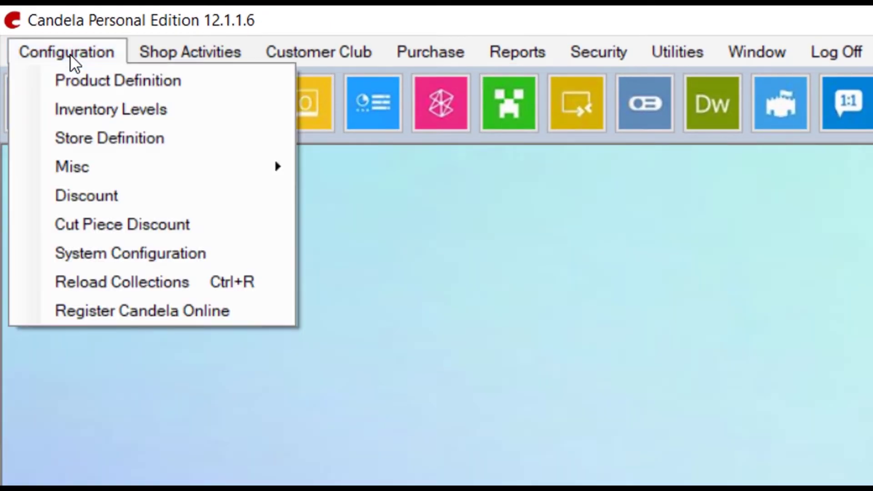
left_click(92, 246)
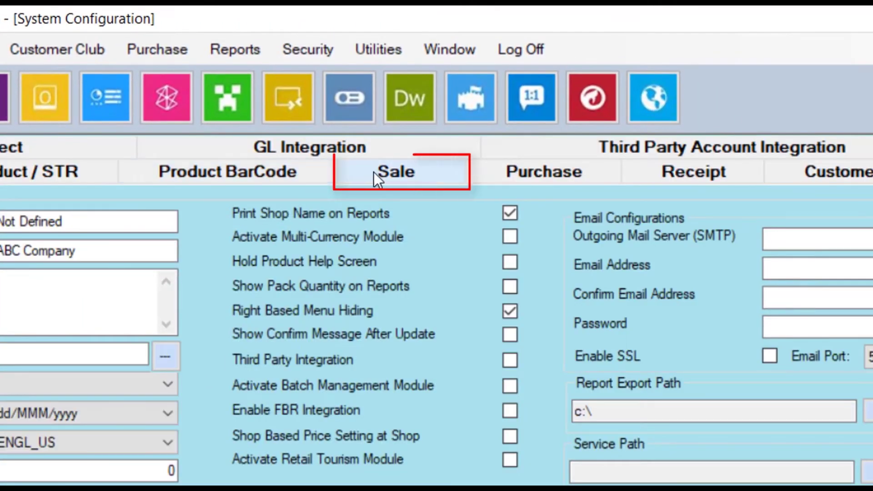
left_click(372, 178)
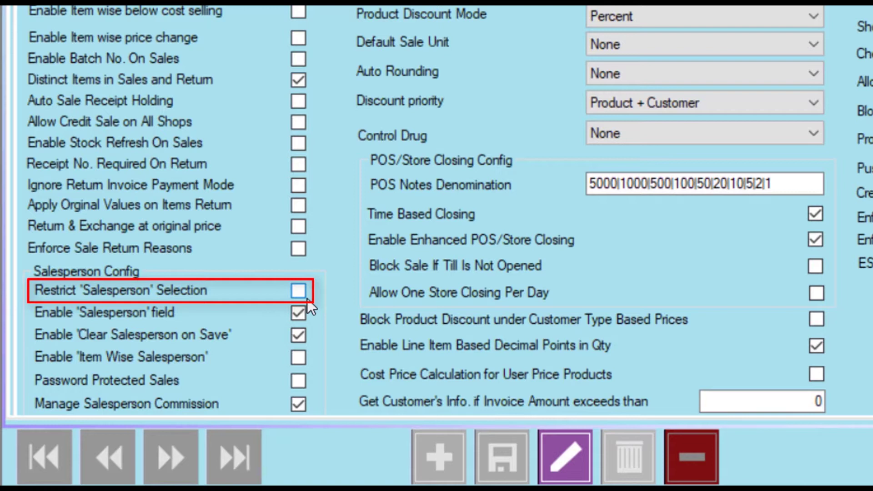
left_click(298, 358)
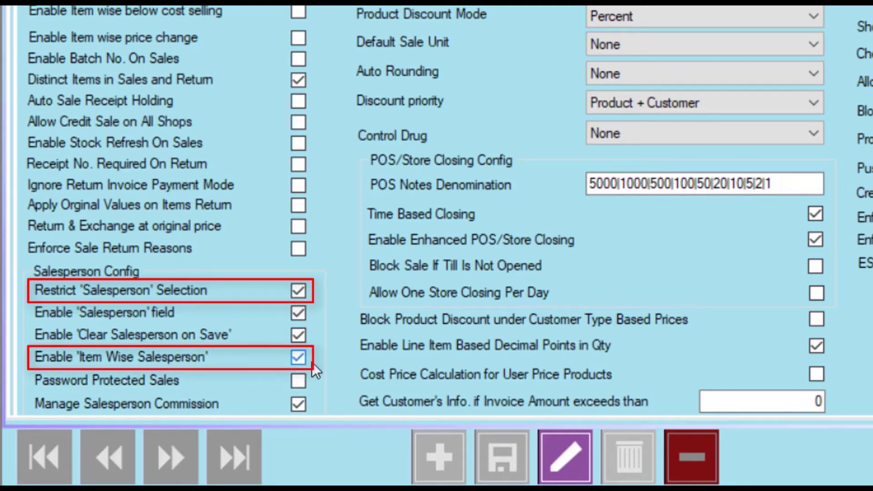
left_click(556, 456)
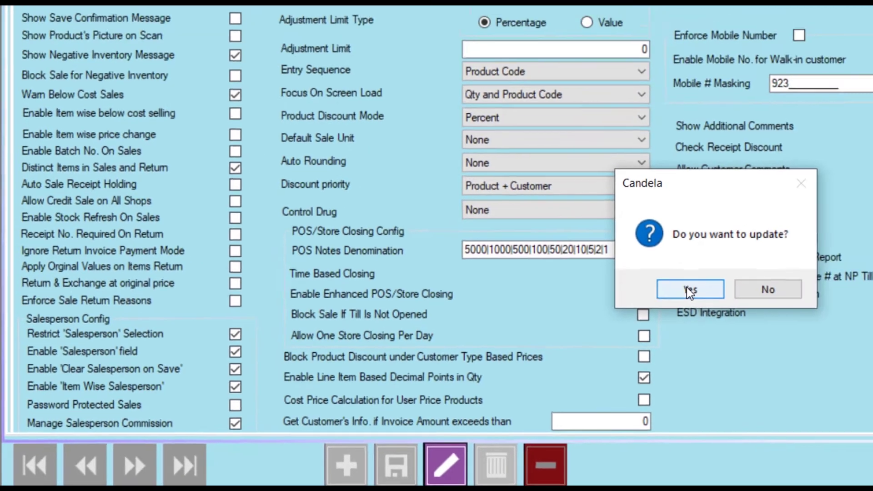
left_click(856, 232)
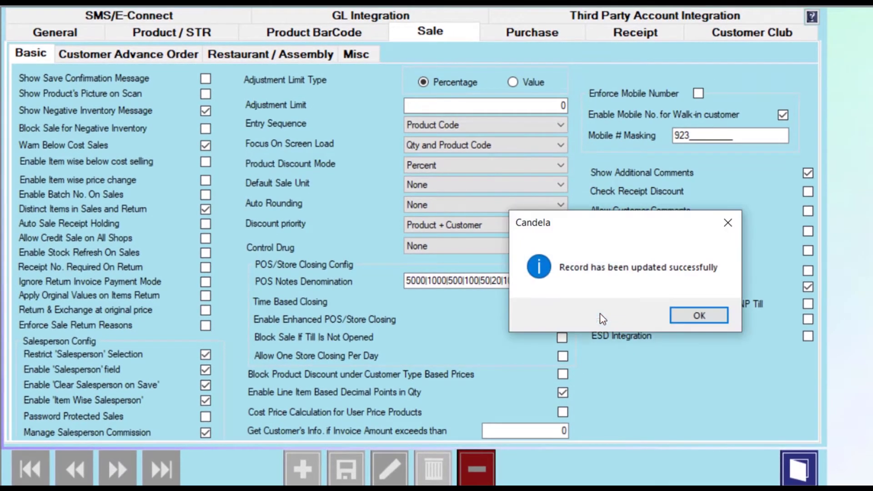
left_click(698, 319)
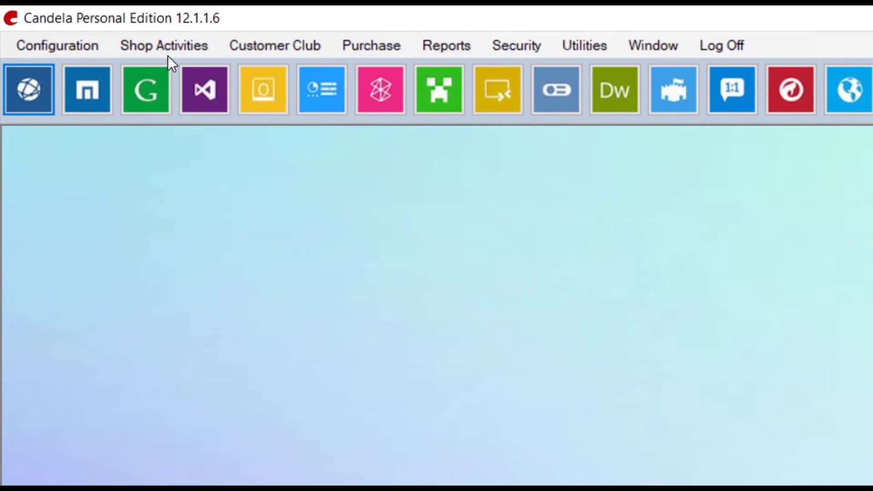
- Start a sale in Sales And Return and assign the salesperson with code 01
left_click(168, 55)
left_click(169, 69)
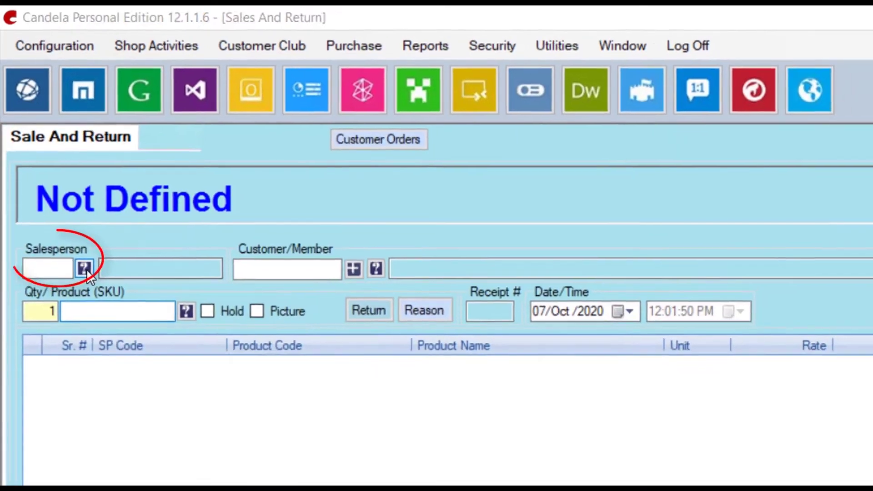
left_click(84, 269)
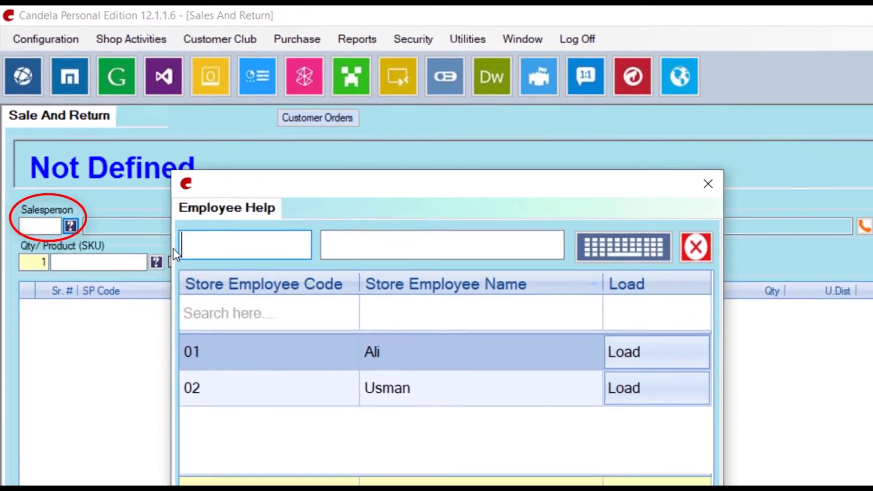
double_click(311, 347)
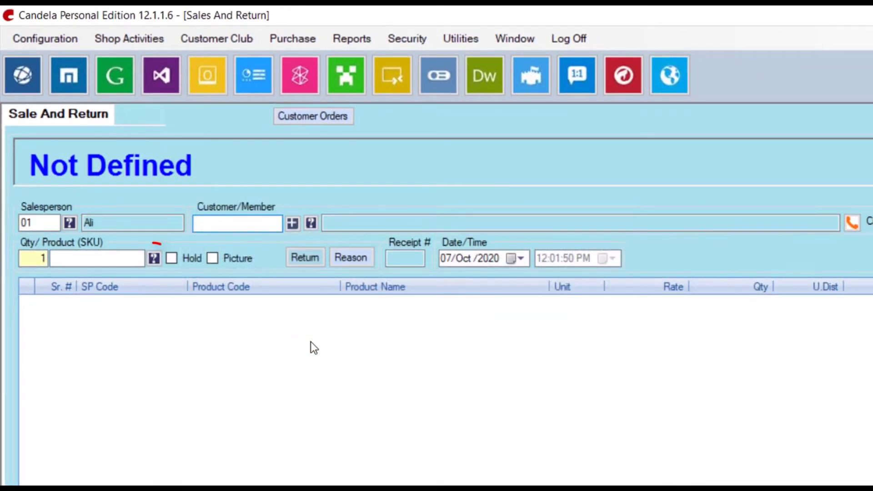
- Add product GR00001 Grocery A to the sale and save it with Print Receipt turned off
left_click(153, 258)
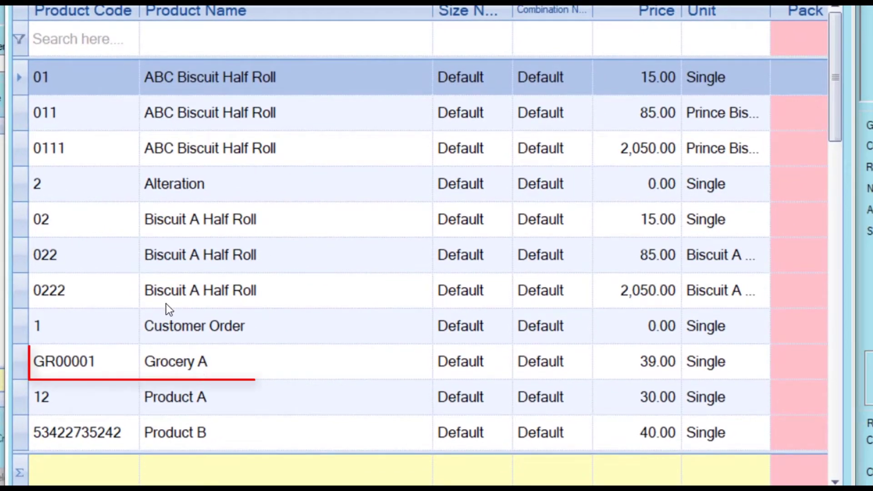
double_click(196, 364)
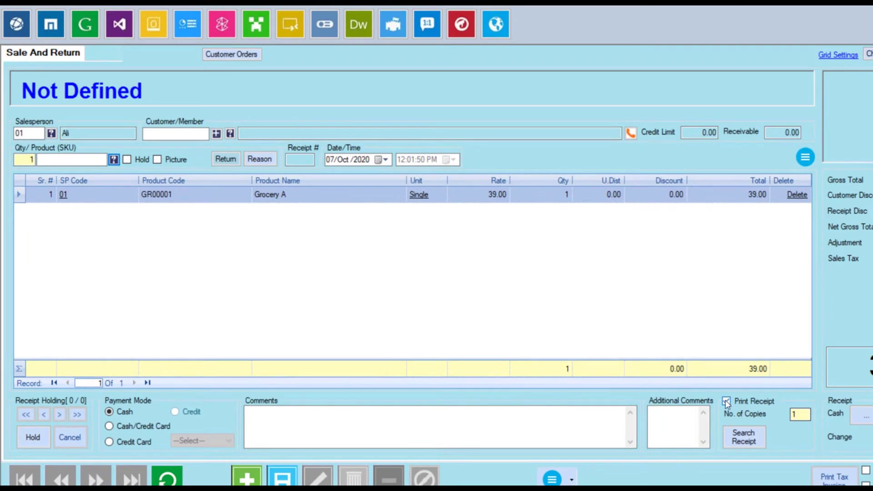
left_click(726, 402)
left_click(282, 478)
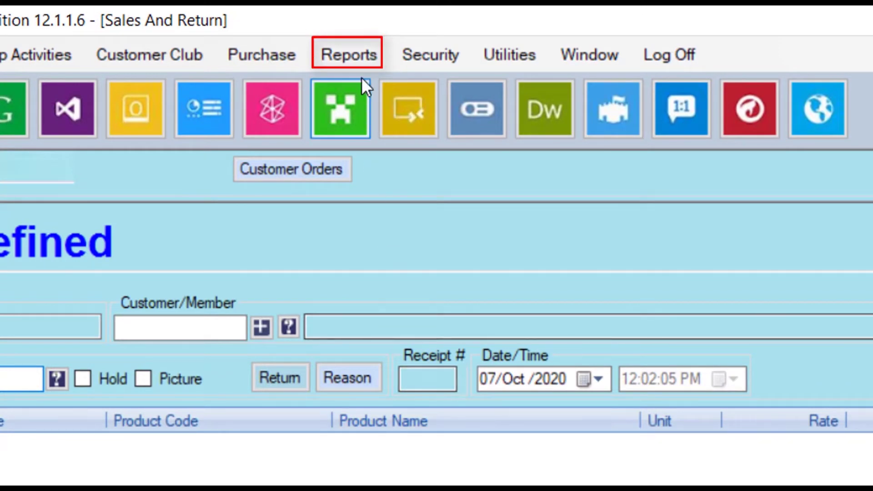
- Generate the C-12 Salesperson Wise Sale Report in Detail view and examine its result columns
left_click(363, 57)
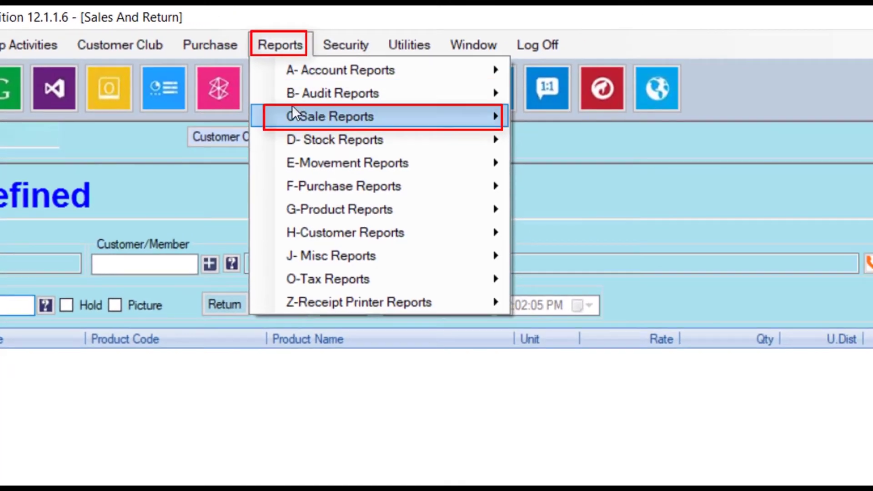
mouse_move(364, 141)
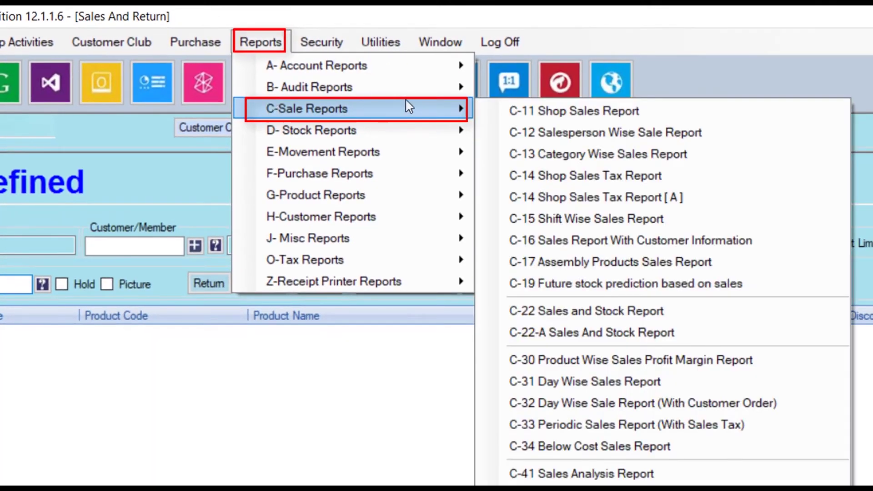
left_click(532, 133)
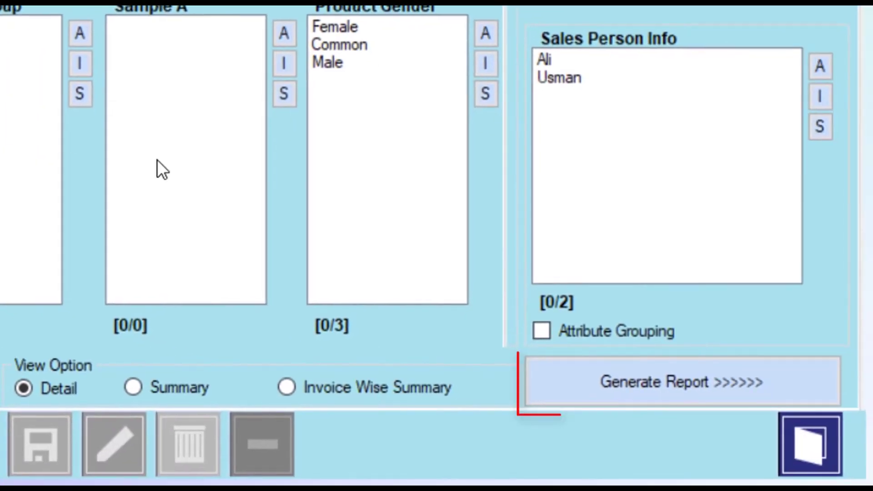
left_click(802, 434)
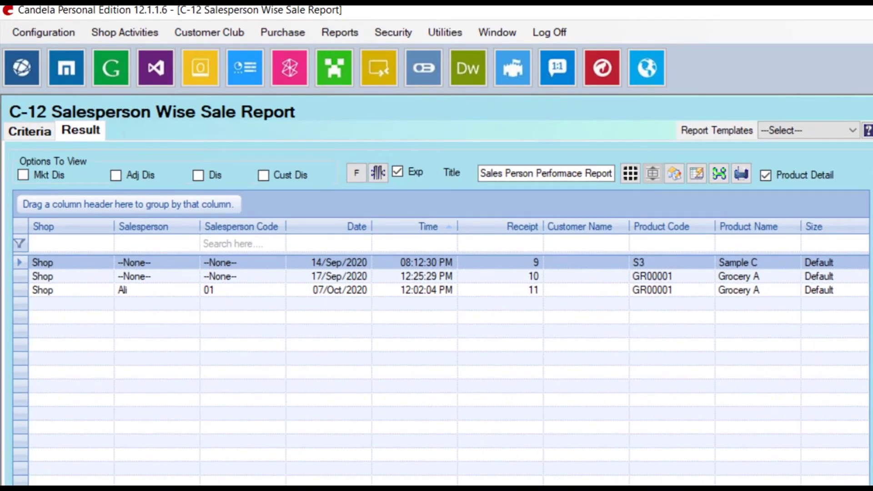
scroll(442, 350, "right", 10)
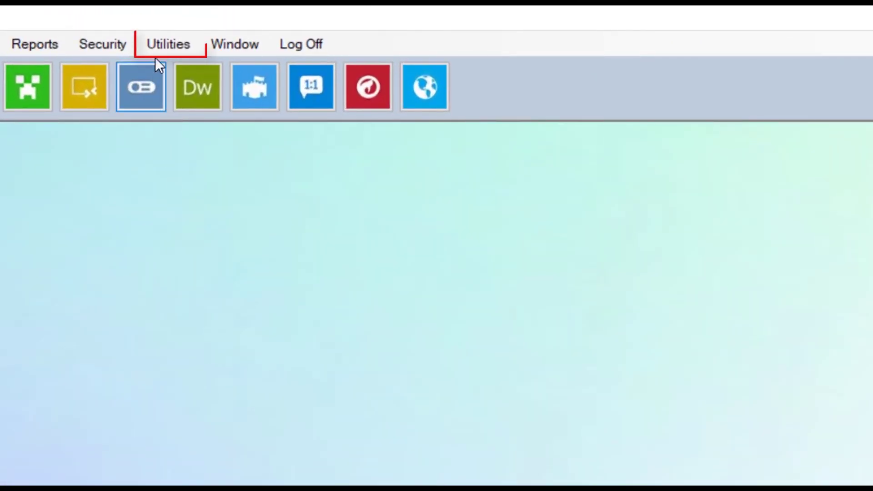
- Open the Set Item Wise Salesperson Commission utility and choose Percentage as the commission type
left_click(158, 42)
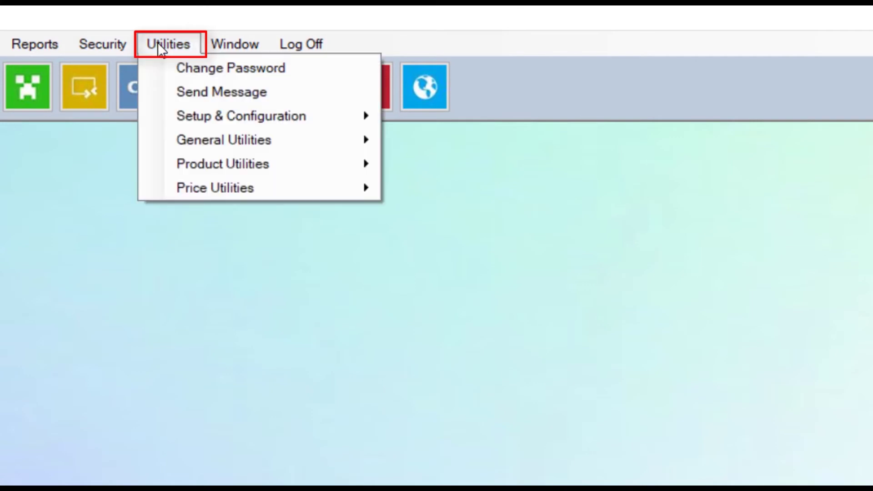
mouse_move(185, 162)
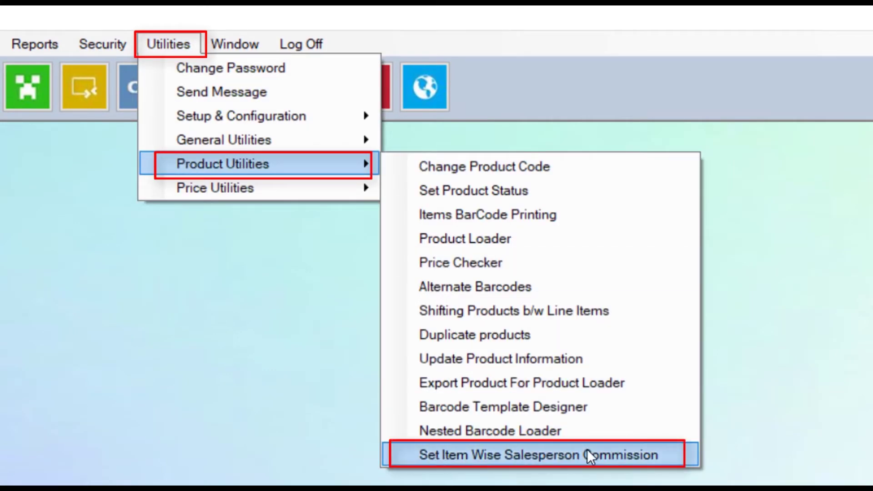
left_click(674, 458)
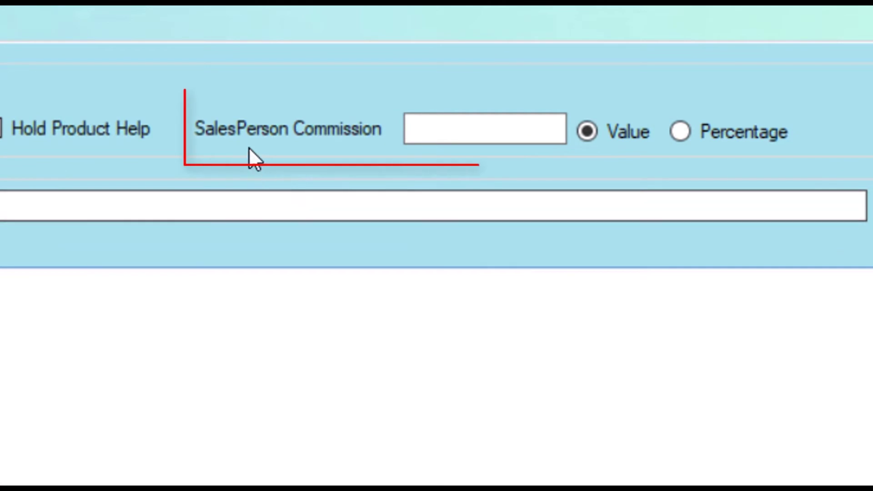
left_click(488, 135)
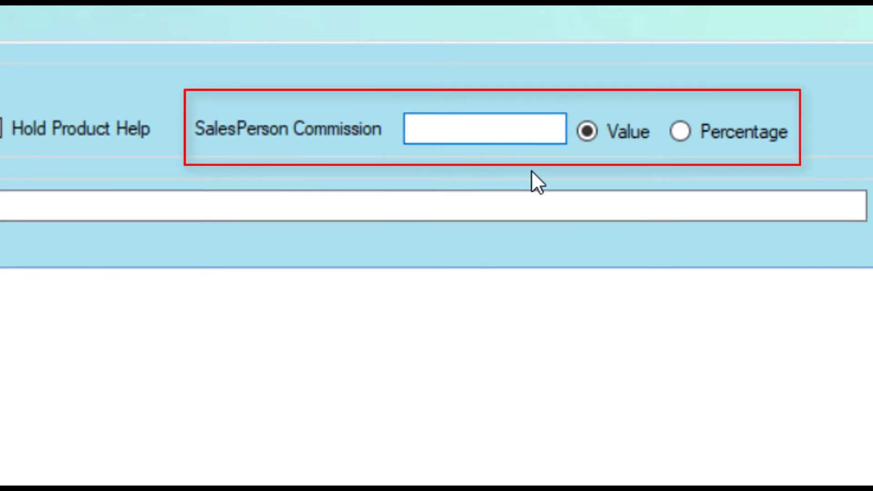
left_click(691, 131)
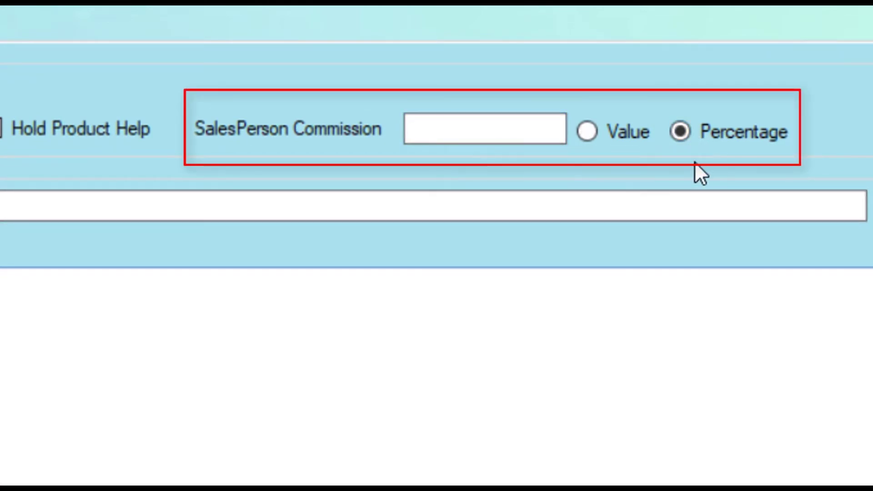
left_click(483, 130)
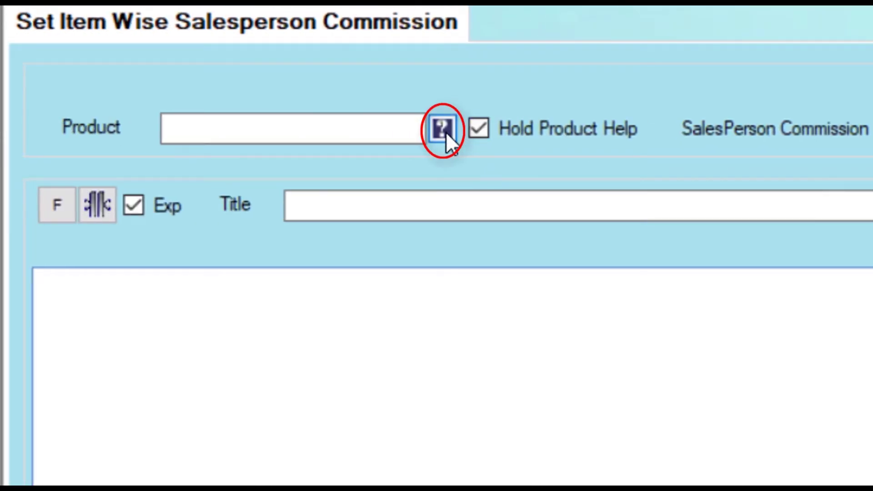
- Load the products Grocery A and Product A into the item-wise commission list from the product help
left_click(441, 130)
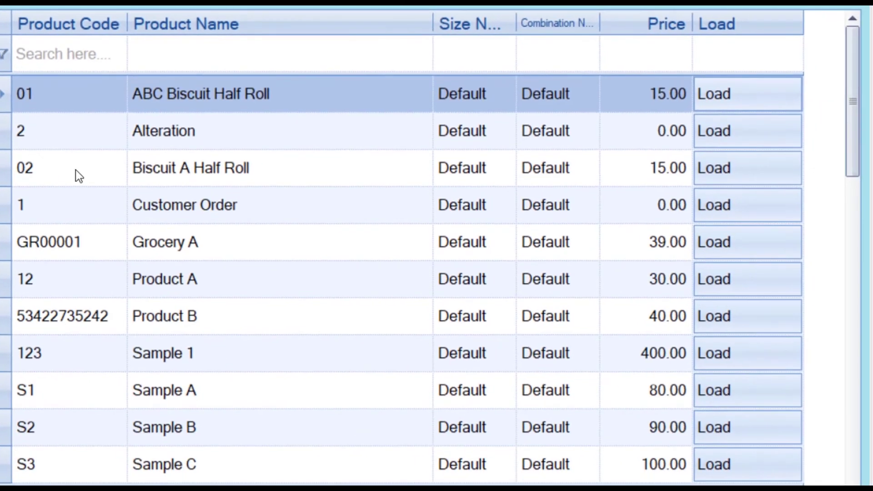
left_click(162, 245)
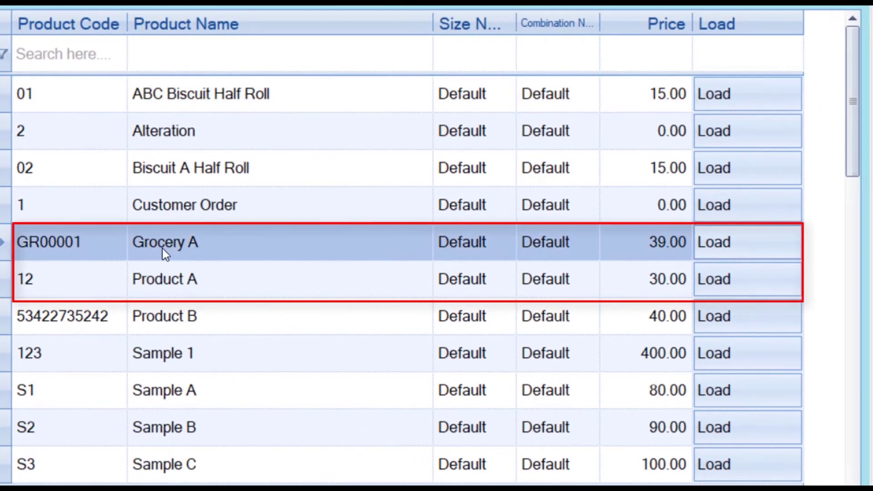
left_click(169, 286)
key("Escape")
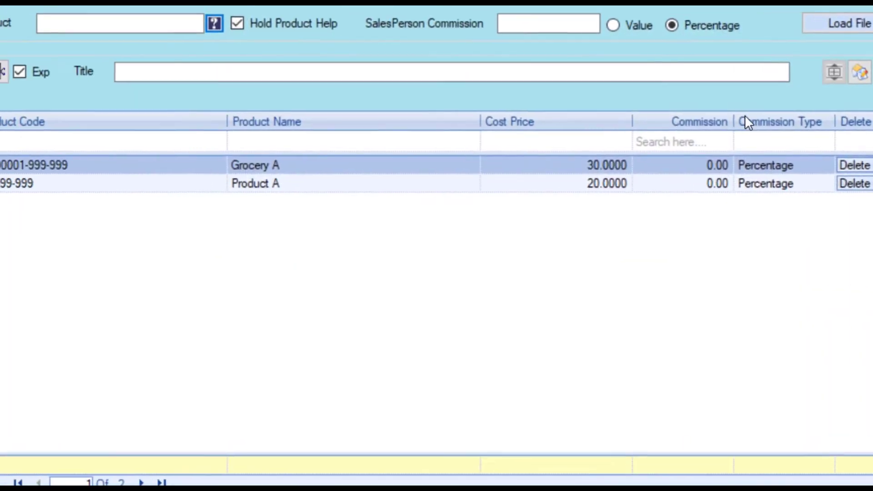
- Set the commission of both Grocery A and Product A to 5.00, keeping Product A's commission type as Percentage
left_click(719, 172)
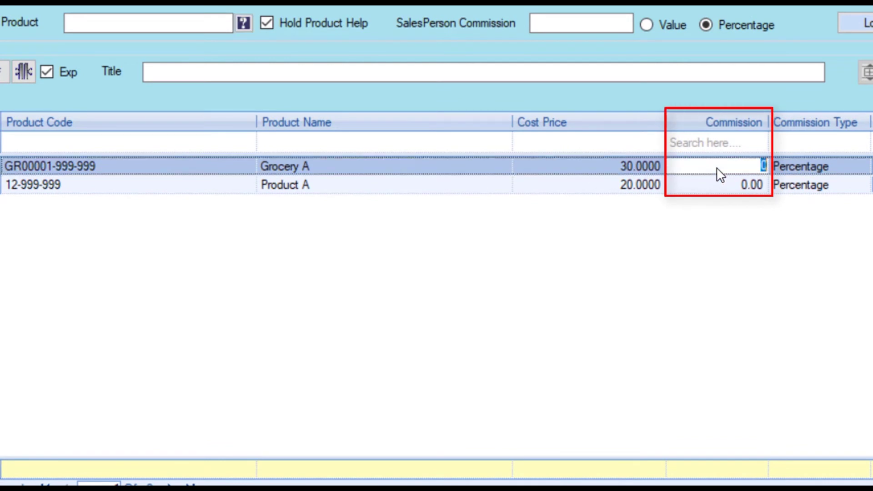
left_click(721, 186)
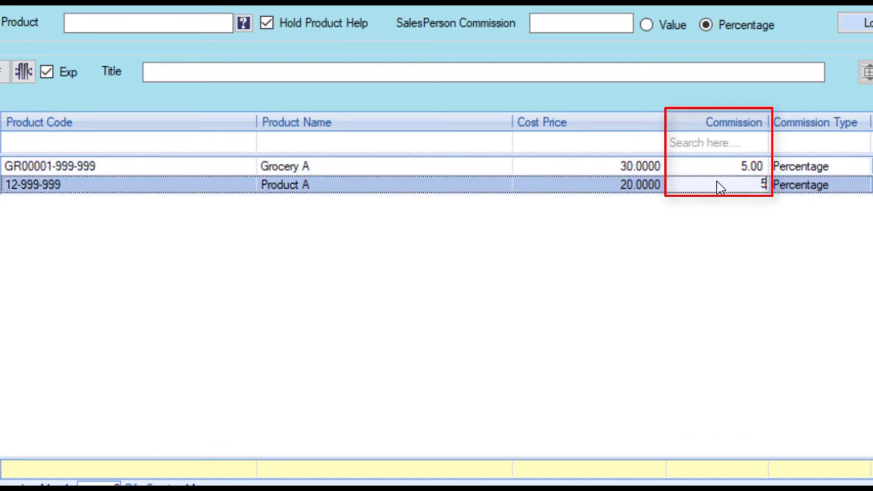
left_click(814, 193)
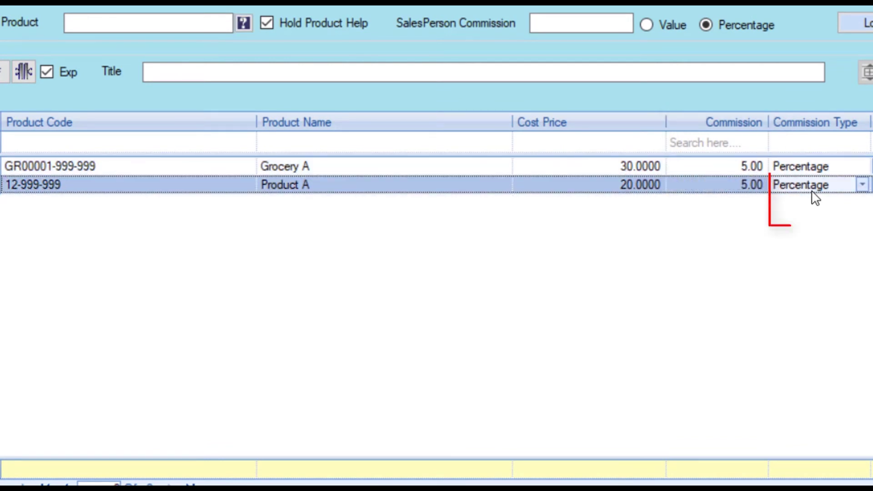
left_click(863, 185)
left_click(863, 186)
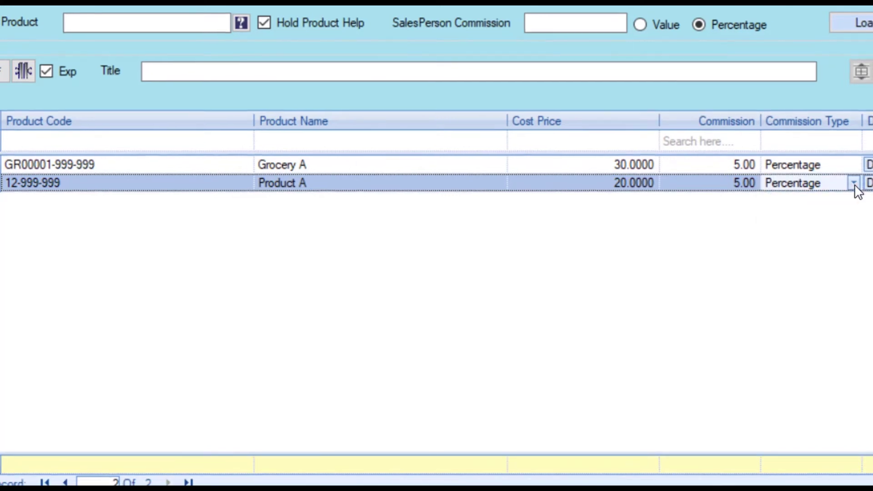
- Save the item-wise commission settings for Grocery A and Product A, confirm the save and leave the utility
left_click(414, 462)
left_click(609, 299)
left_click(722, 296)
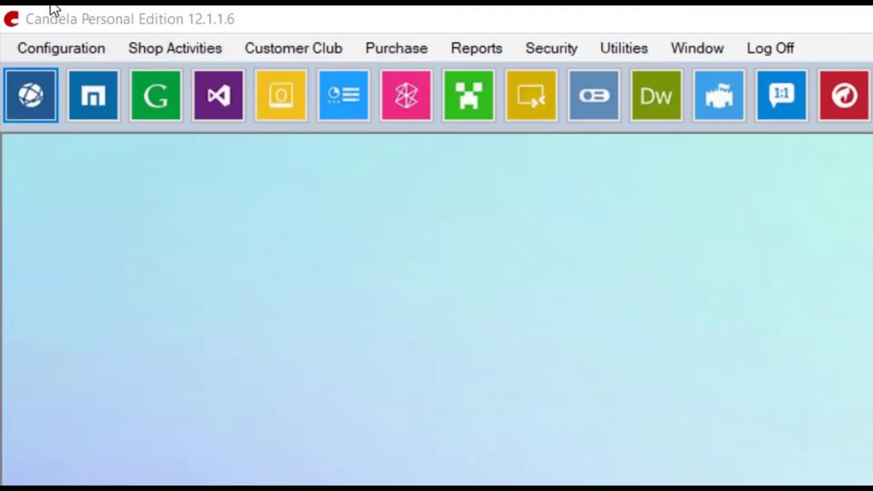
- In the Sale And Return screen, assign the salesperson with code 02 and add one Grocery A from the product help
left_click(192, 52)
left_click(198, 88)
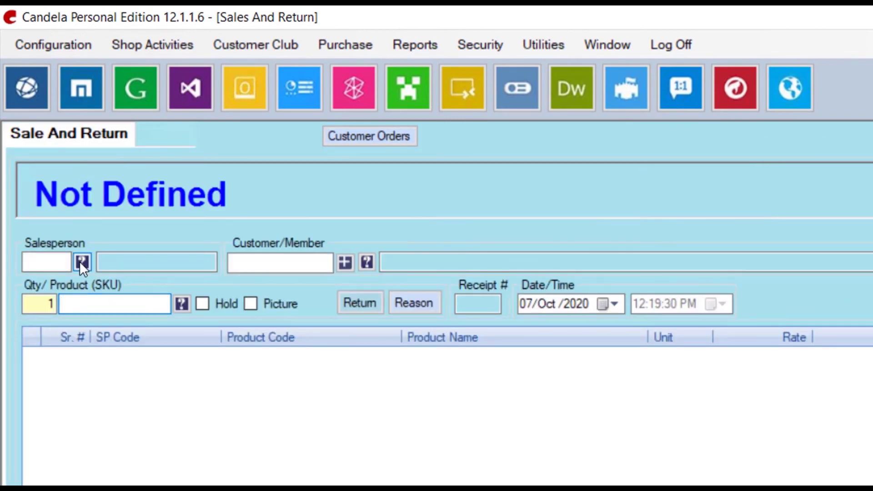
left_click(82, 261)
left_click(184, 322)
double_click(185, 321)
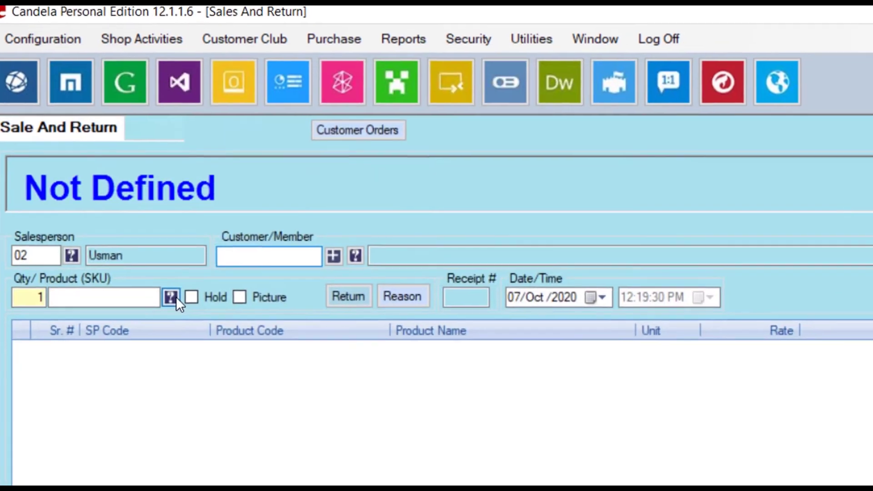
left_click(182, 301)
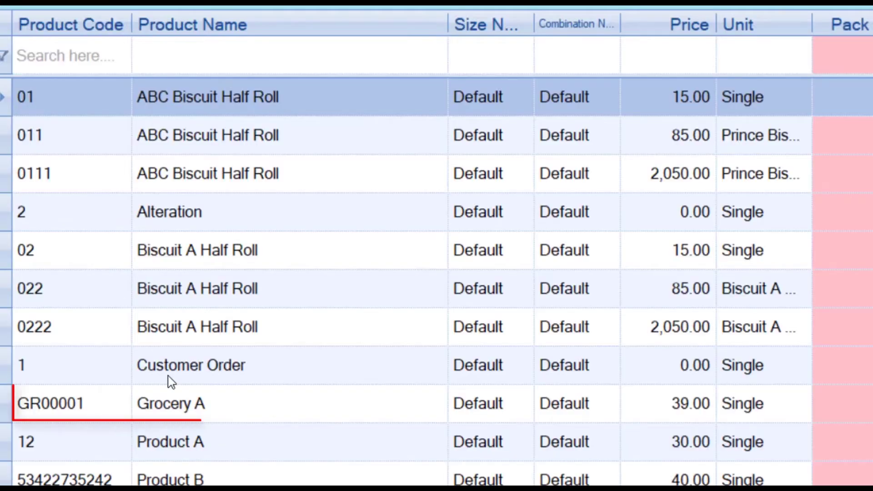
double_click(173, 407)
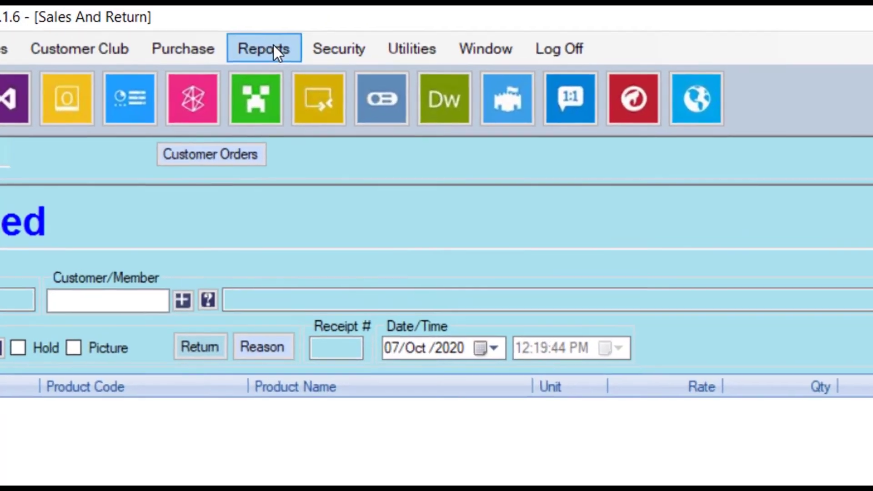
- Generate the C-12 Salesperson Wise Sale Report in Detail view for all line items and examine the S.P Commission column
left_click(273, 49)
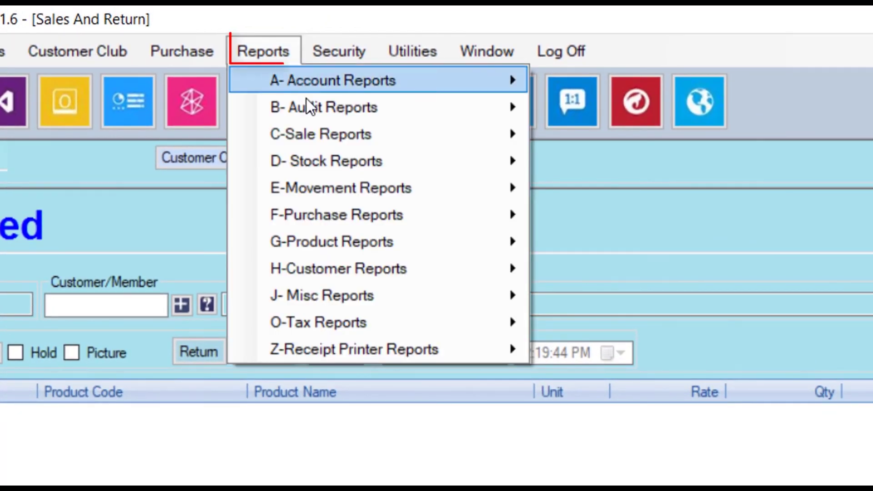
mouse_move(386, 132)
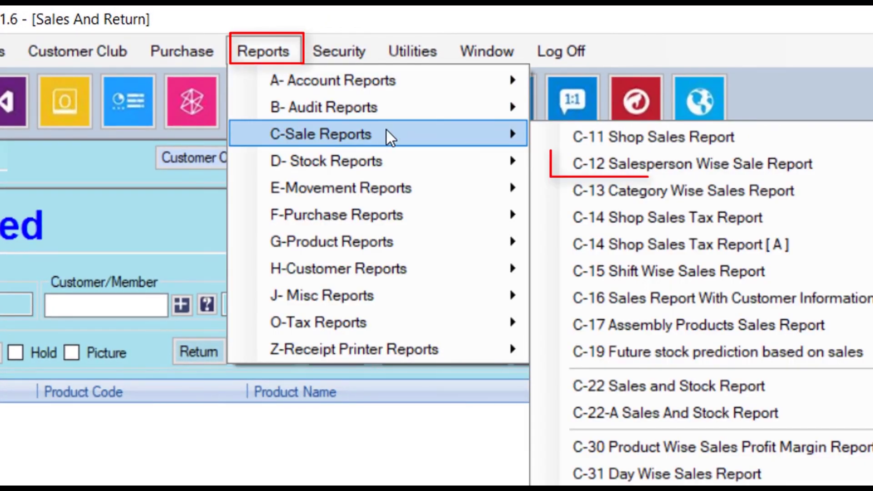
left_click(569, 165)
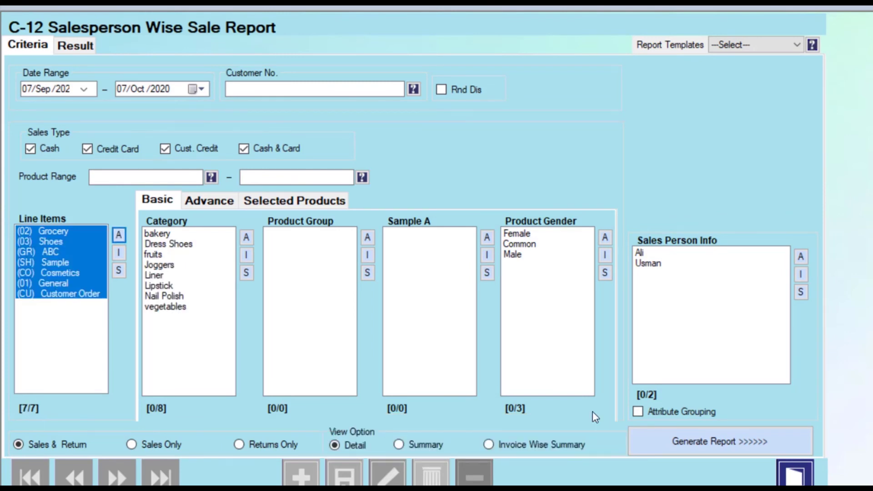
left_click(706, 443)
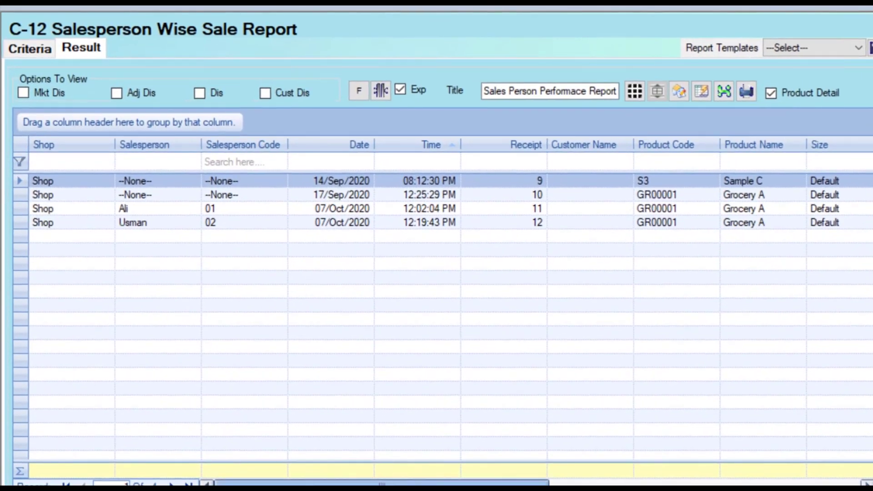
scroll(437, 310, "right", 5)
scroll(437, 309, "right", 5)
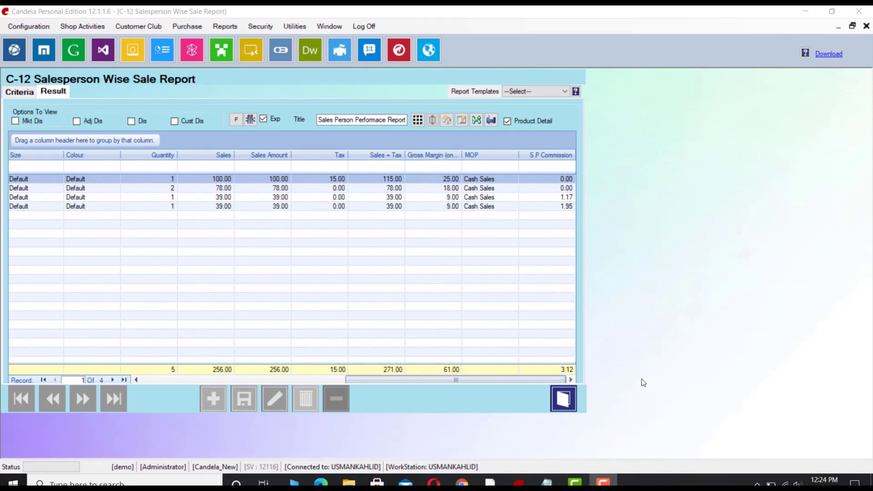
- Close the C-12 report and the Sale And Return screen
left_click(567, 399)
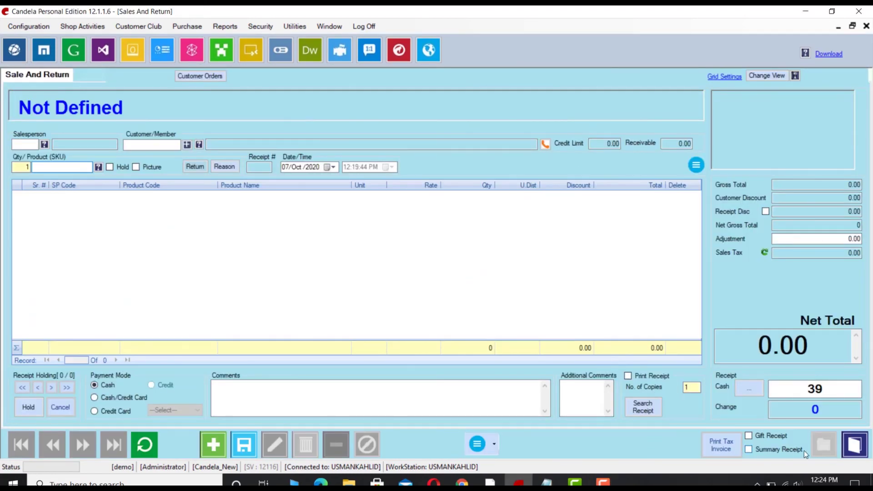
left_click(862, 451)
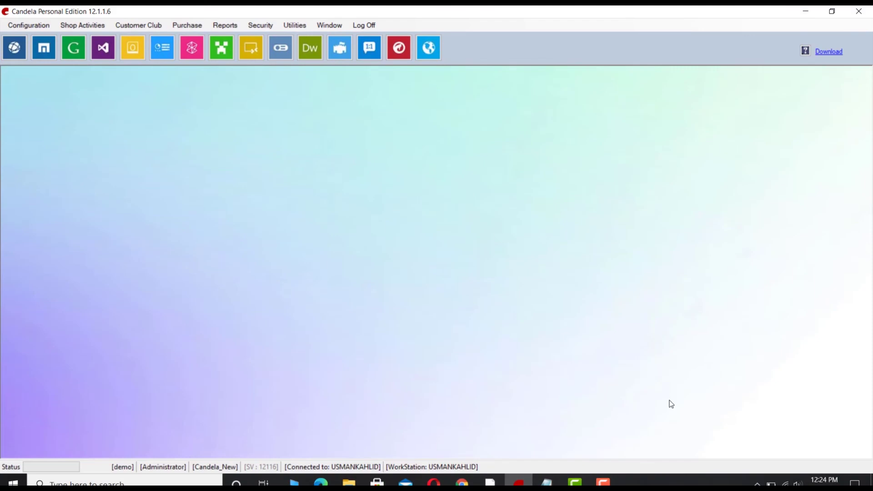